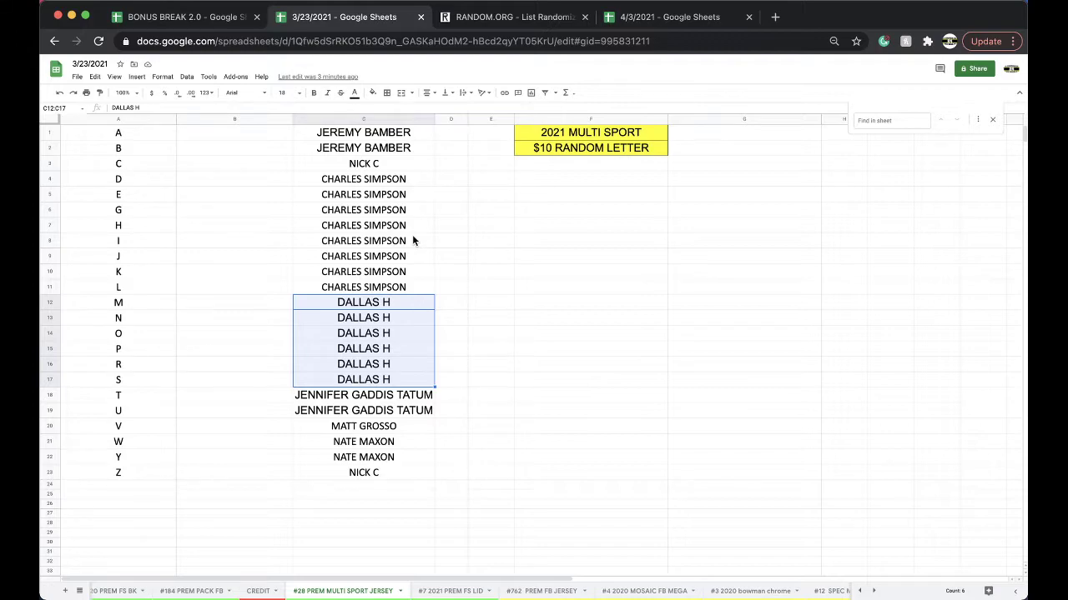
Step: Copy the 23 entrant names in column C and reselect the whole column
left_click(388, 224)
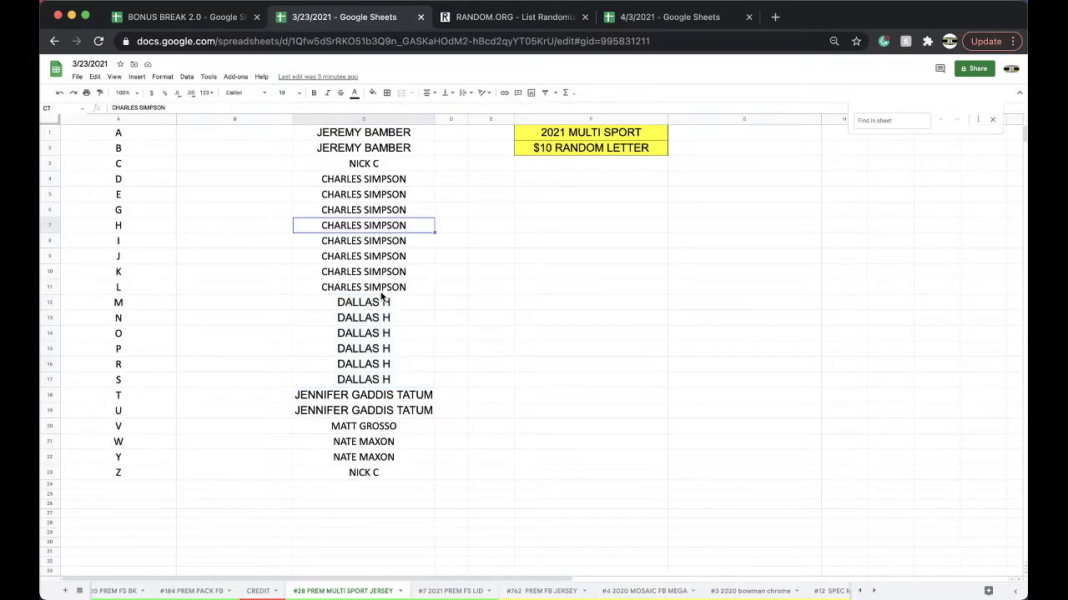
left_click_drag(382, 302, 374, 332)
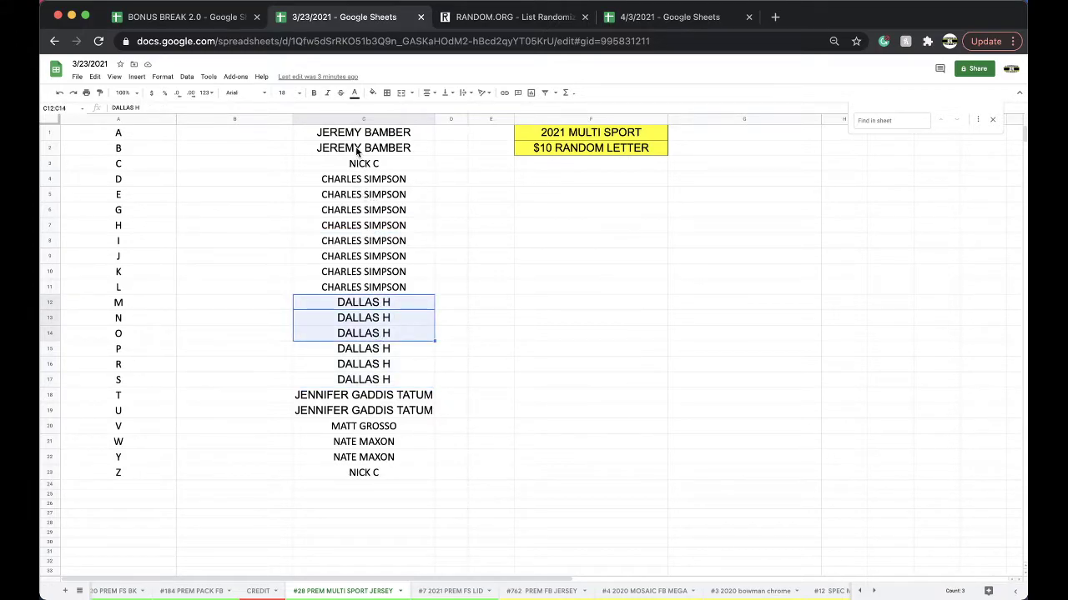
left_click(337, 119)
key("ctrl+c")
left_click(359, 460)
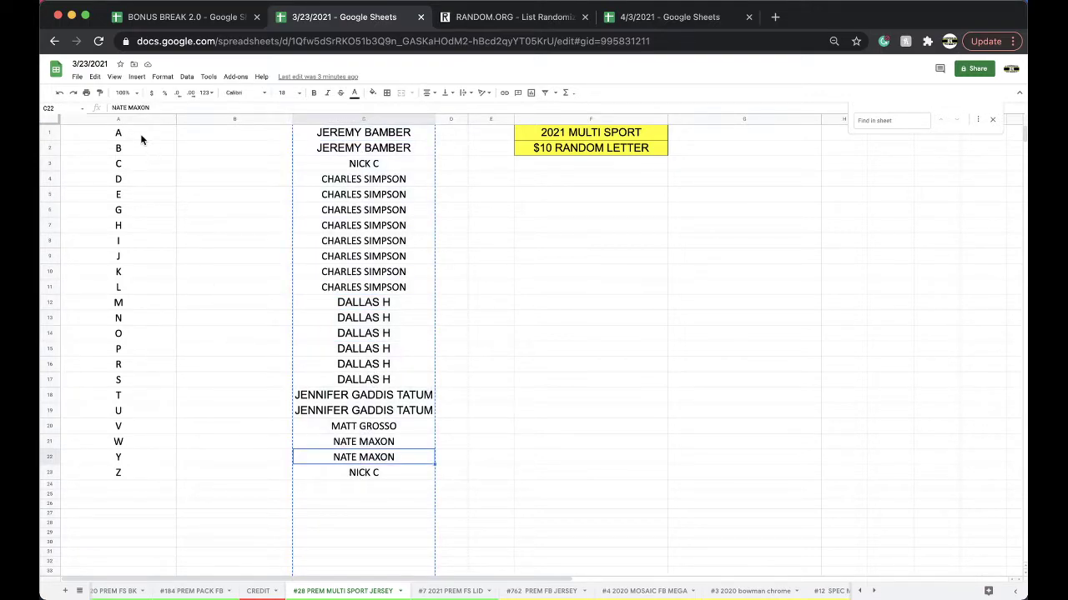
left_click_drag(141, 138, 129, 472)
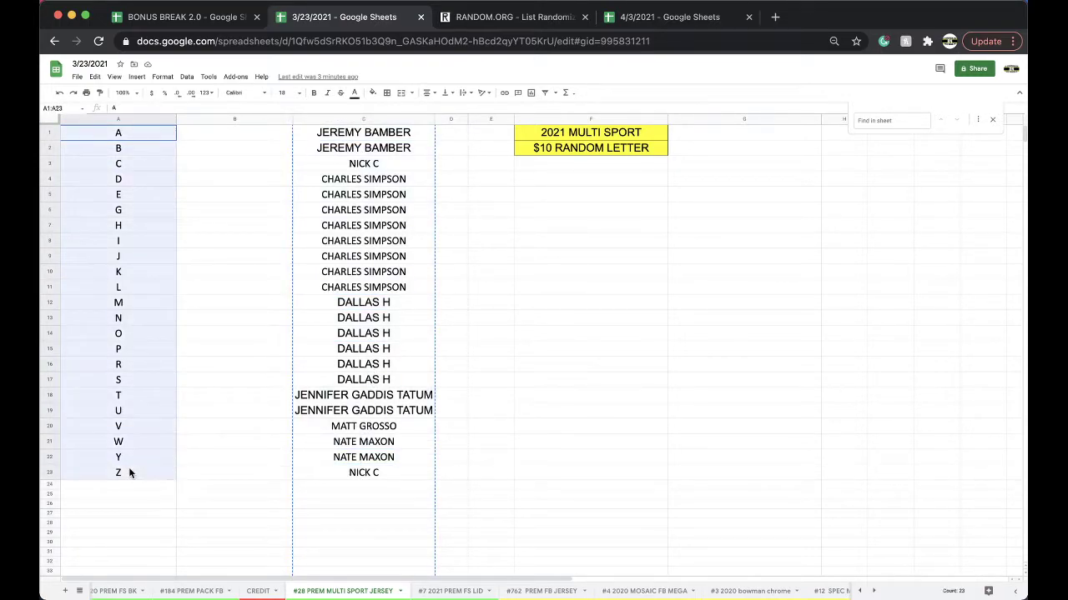
left_click(518, 367)
left_click(373, 120)
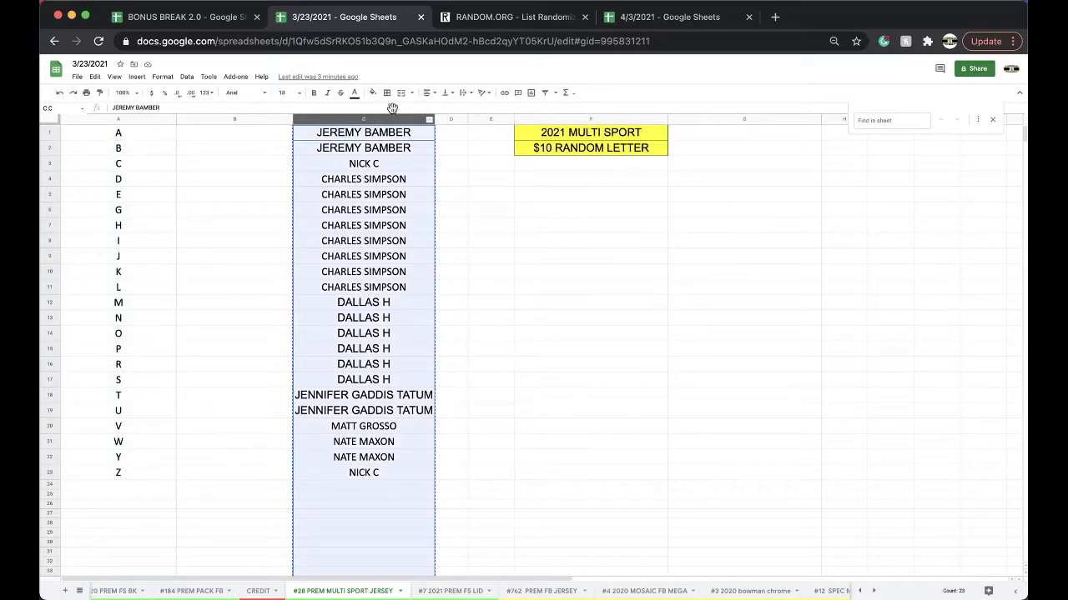
Step: Randomize the 23 names on RANDOM.ORG, reshuffle them, and select the final shuffled list
left_click(537, 16)
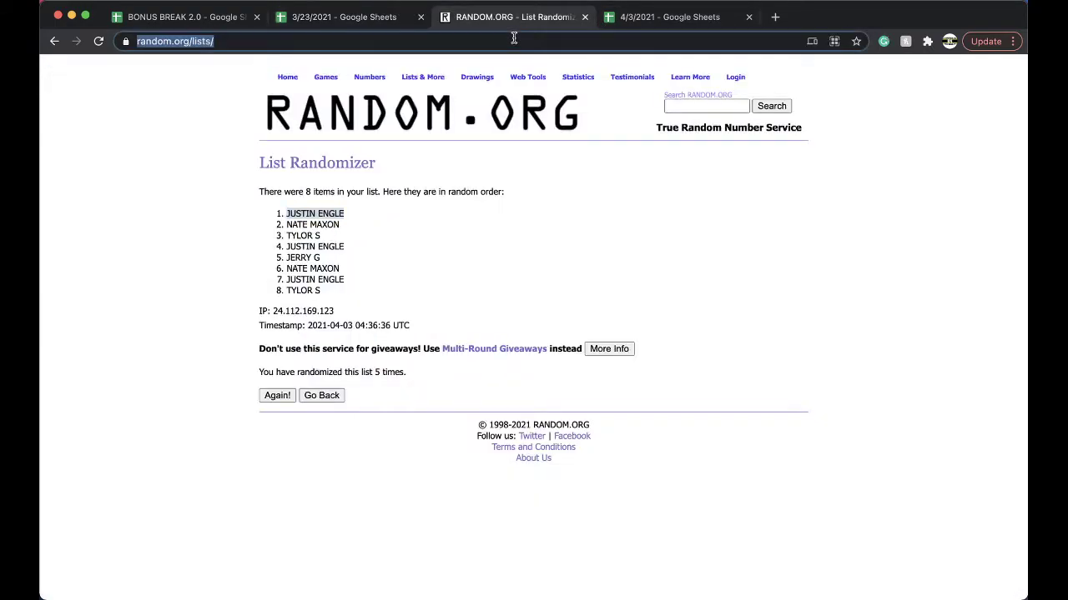
key("Return")
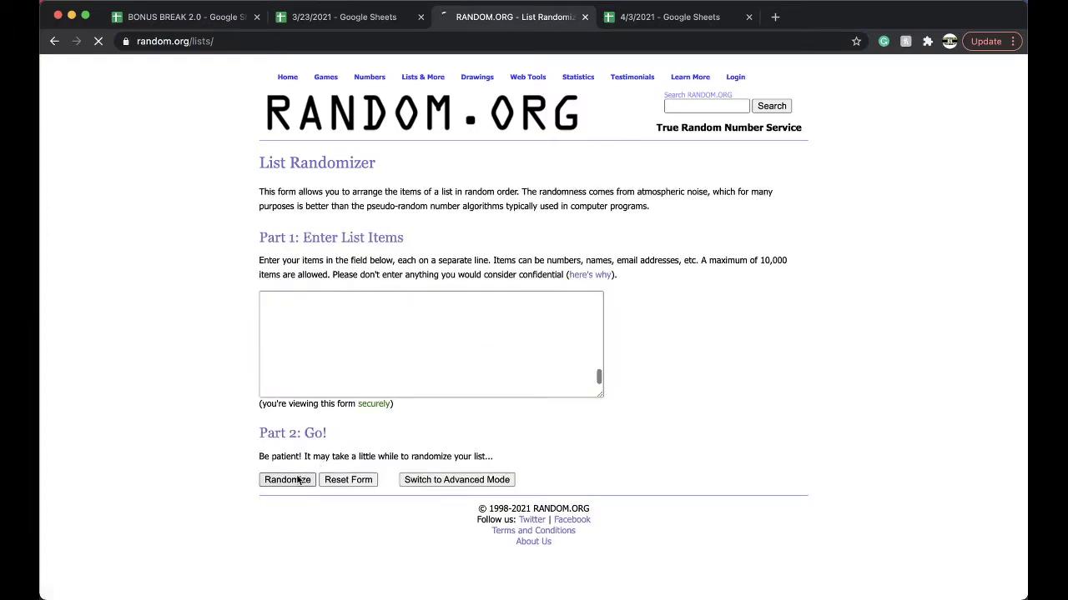
left_click(298, 479)
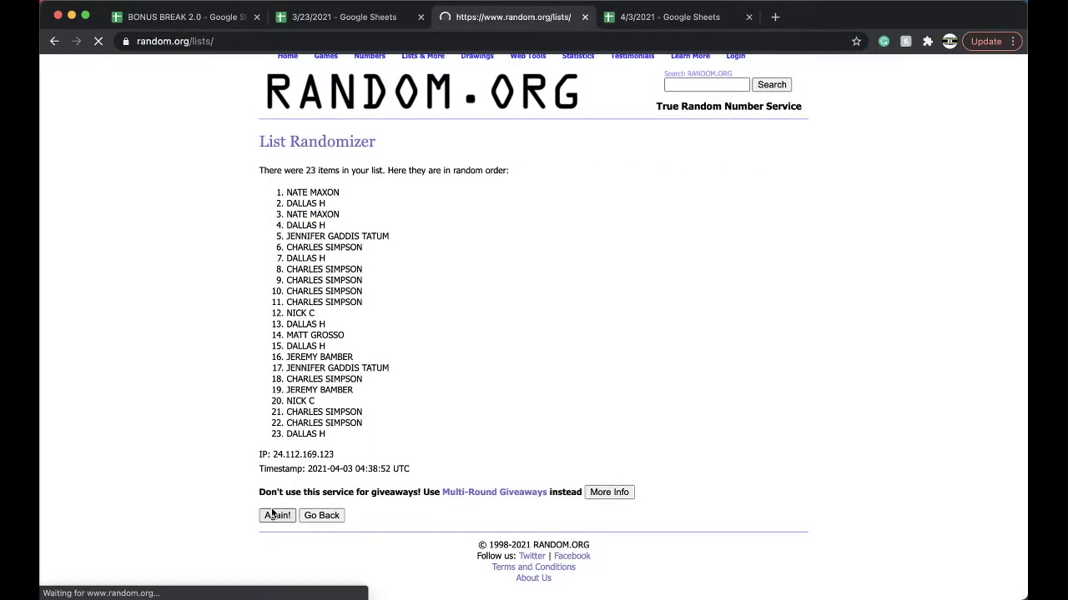
left_click(273, 513)
left_click(273, 514)
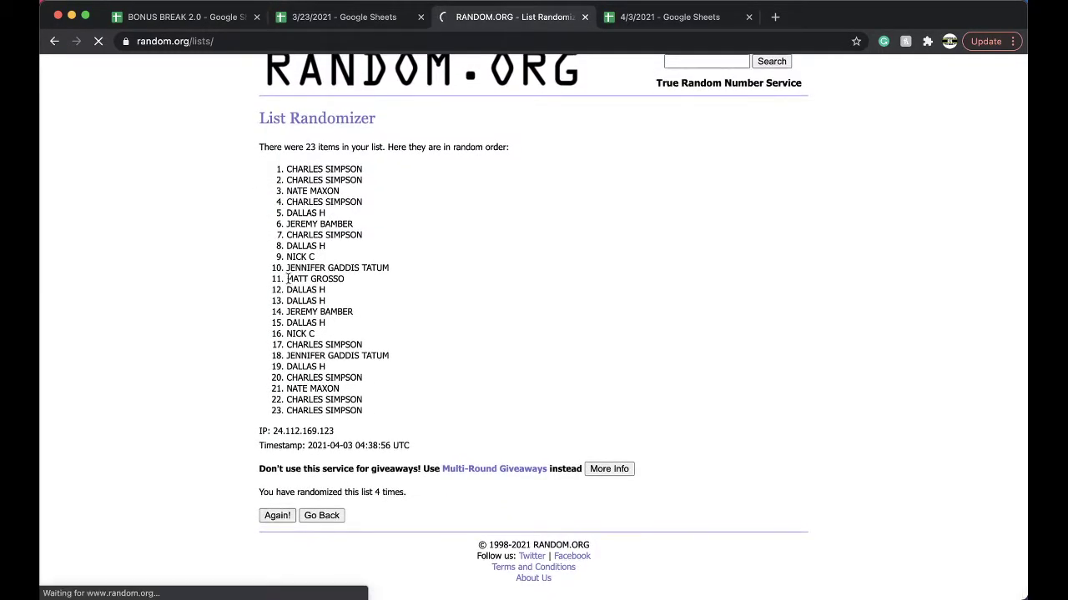
mouse_move(283, 213)
left_mouse_down()
mouse_move(345, 324)
mouse_move(382, 450)
left_mouse_up()
scroll(382, 450, "down", 1)
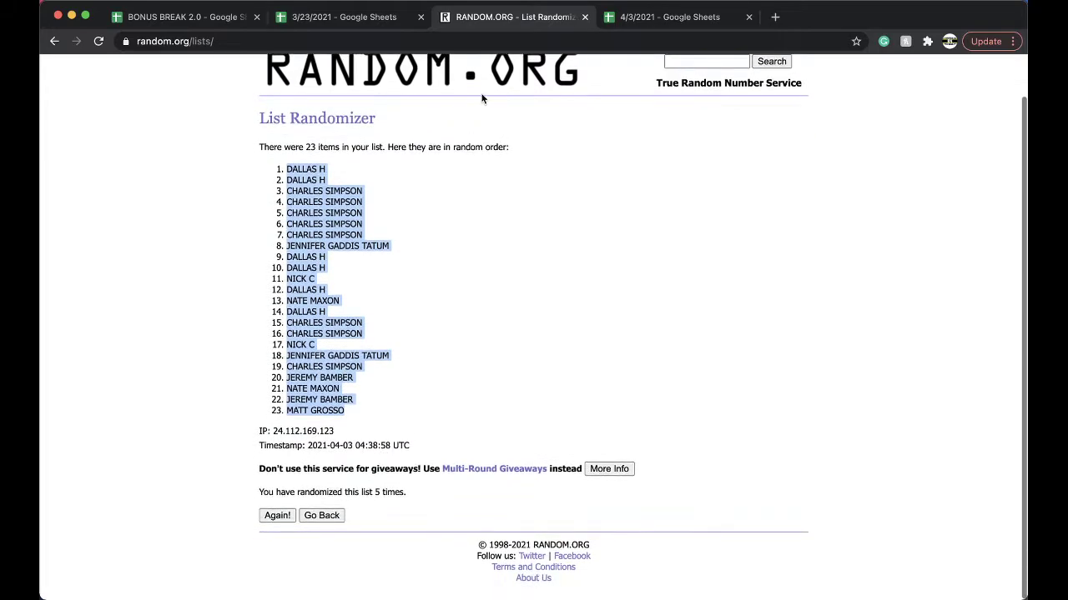
Step: Paste the shuffled names into column B from B1 at font size 18
left_click(645, 20)
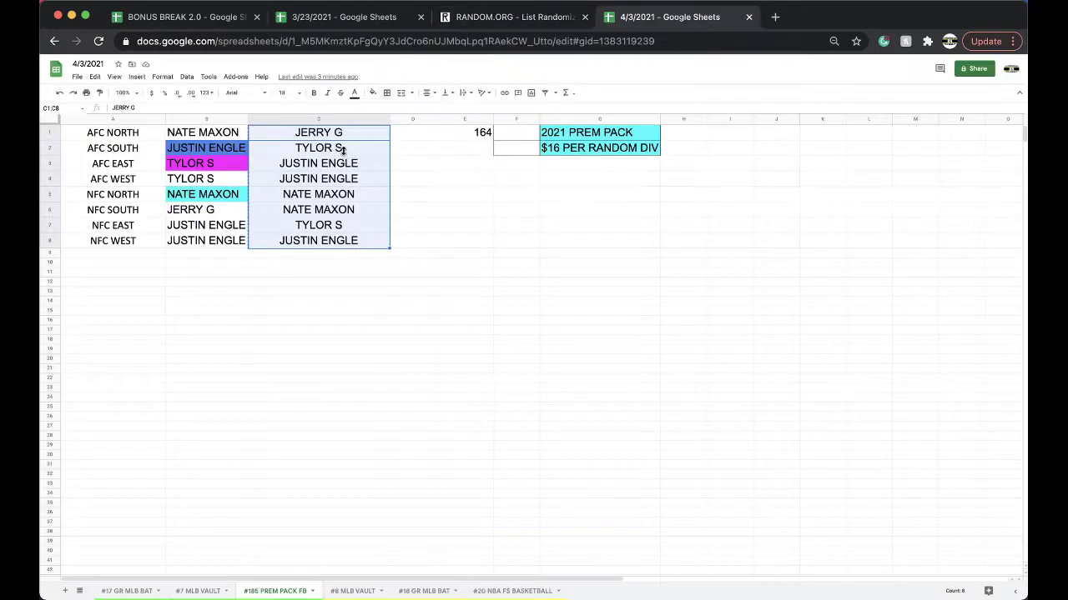
key("super+2")
left_click(229, 136)
key("super+v")
left_click(284, 92)
left_click(283, 227)
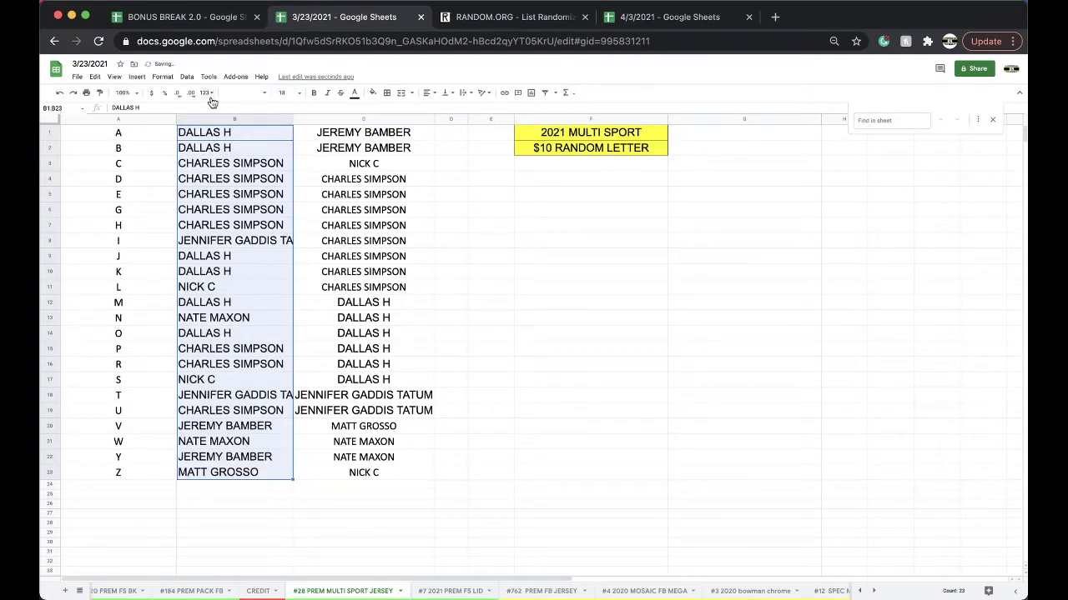
Step: Sort the sheet by column B A→Z and widen column B to fit names
left_click(187, 76)
left_click(238, 100)
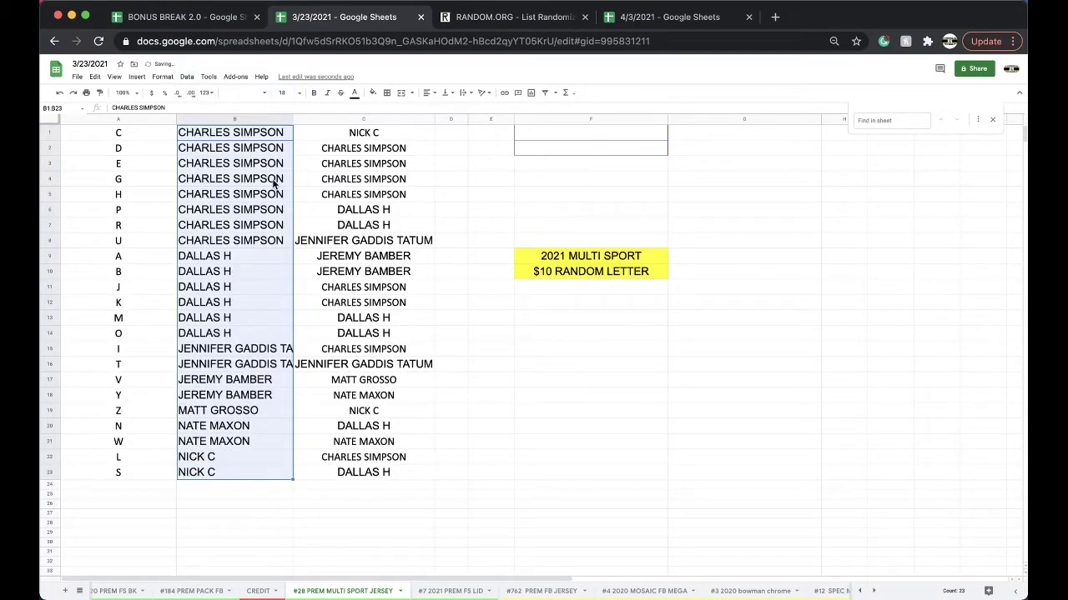
left_click_drag(159, 133, 150, 337)
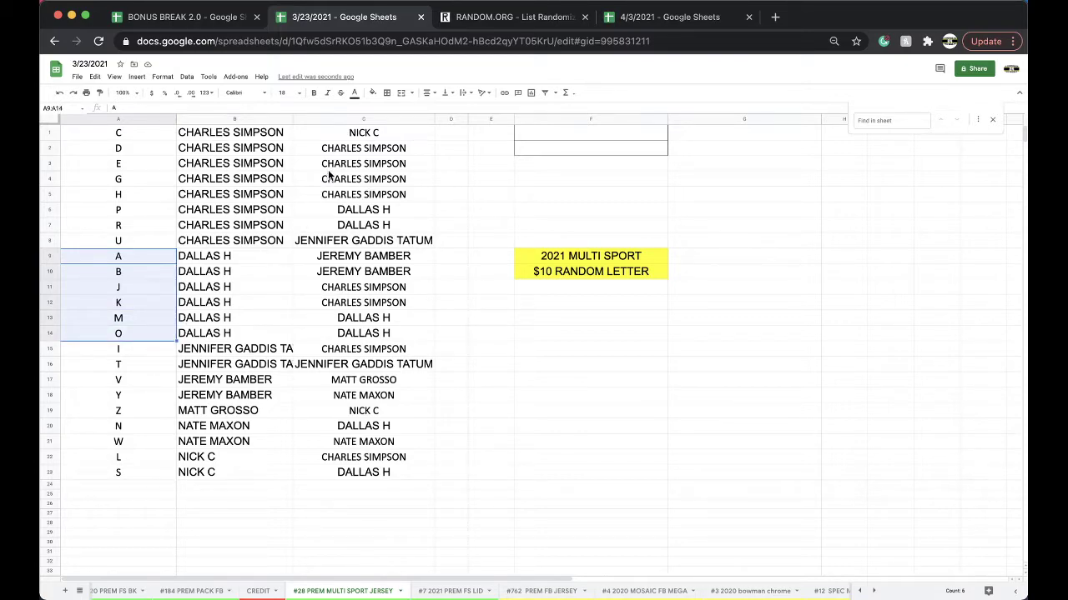
double_click(292, 118)
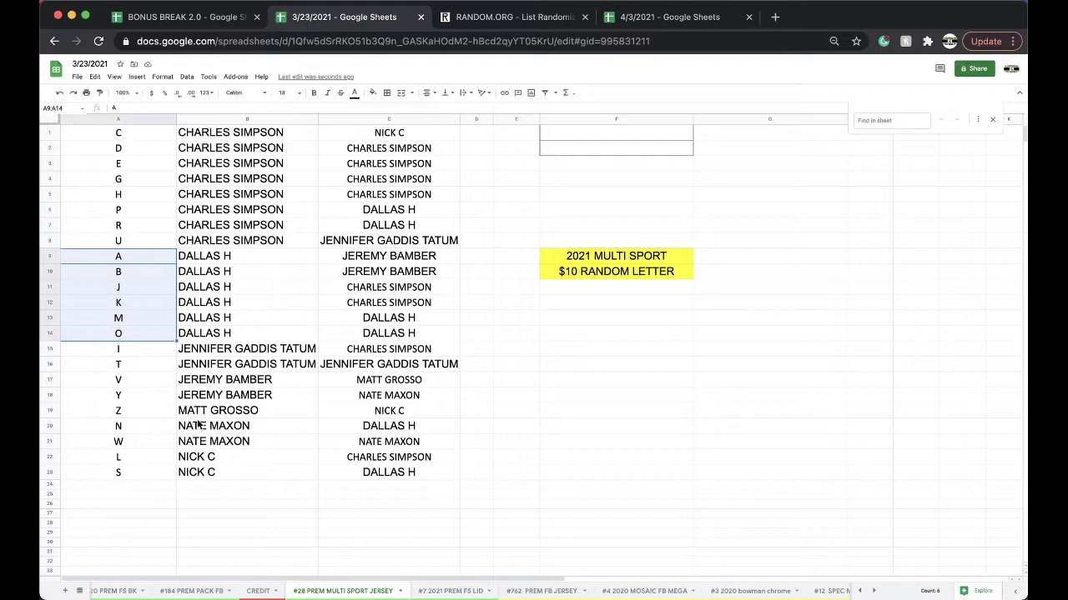
Step: Select cell B22 before leaving the sheet to search for 'hiura'
left_click(233, 460)
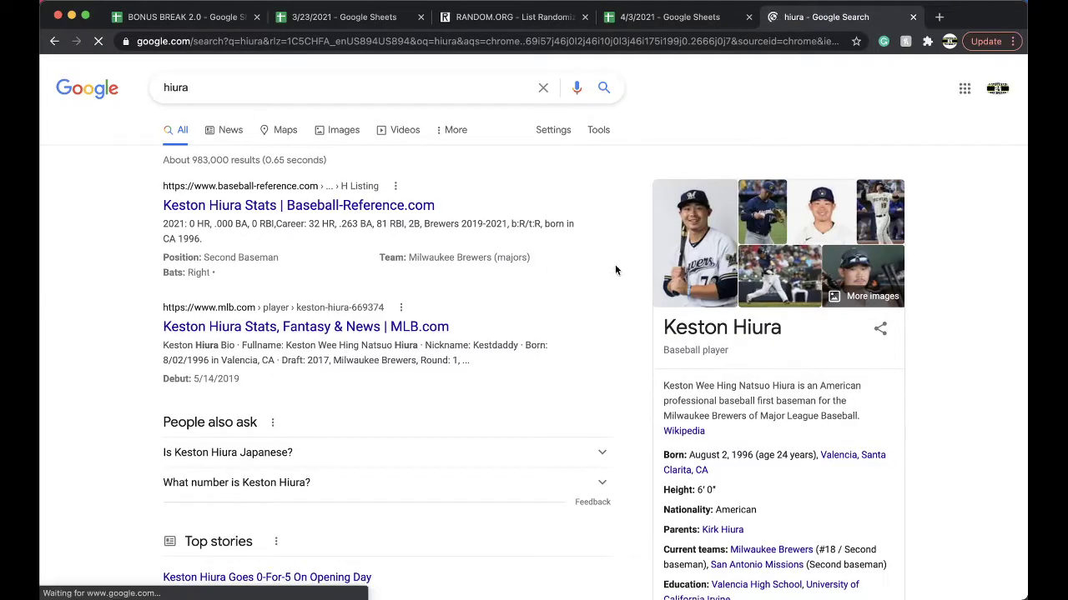
Step: Scroll through the 'hiura' results to review Keston Hiura's Milwaukee Brewers profile
scroll(660, 299, "down", 2)
scroll(660, 298, "down", 3)
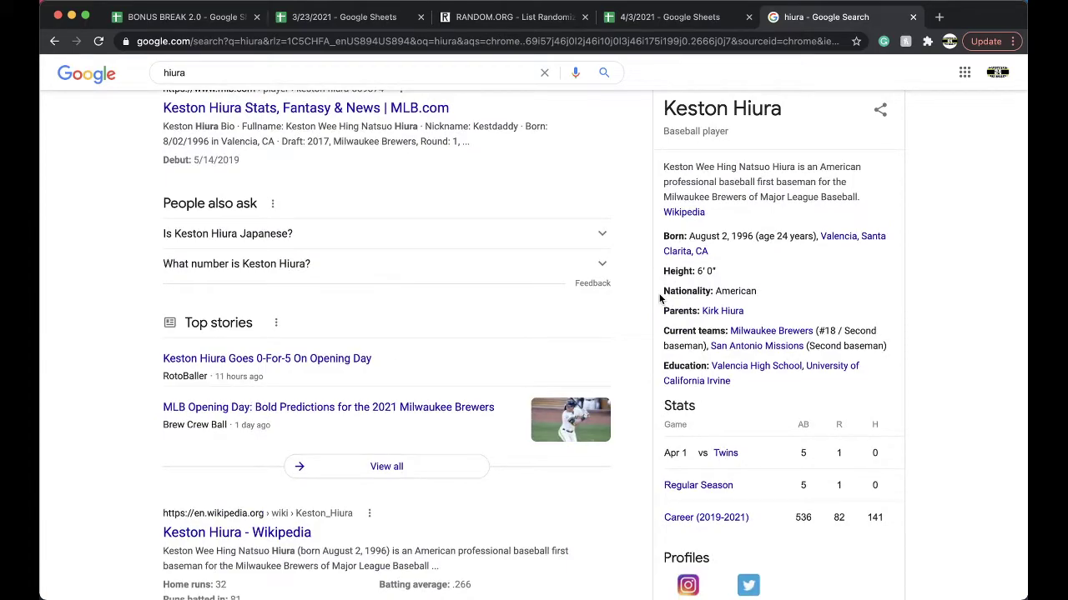
scroll(660, 299, "down", 4)
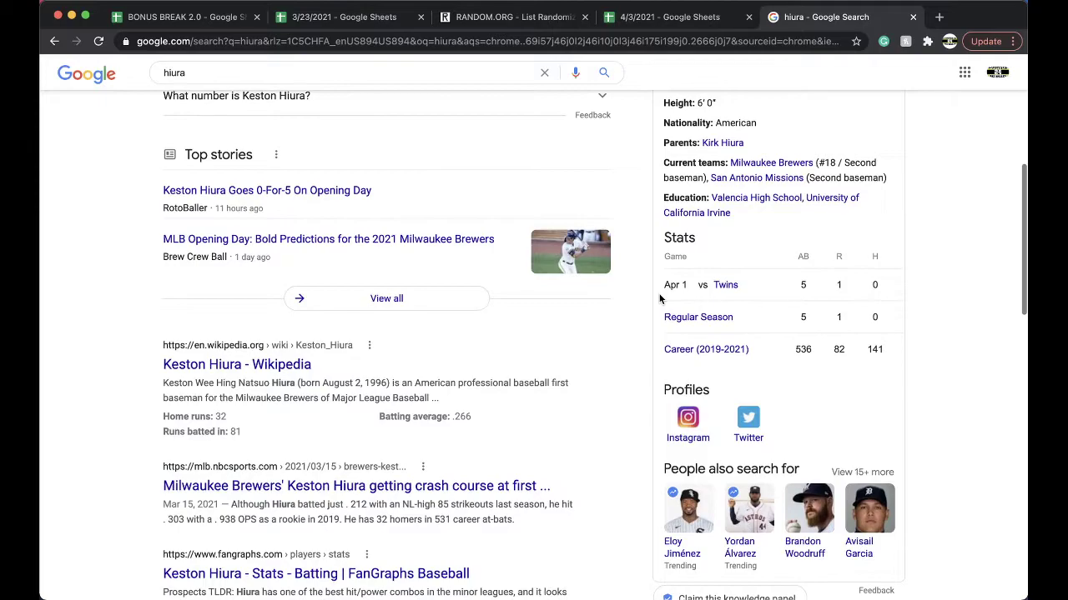
scroll(659, 298, "up", 1)
scroll(659, 298, "up", 9)
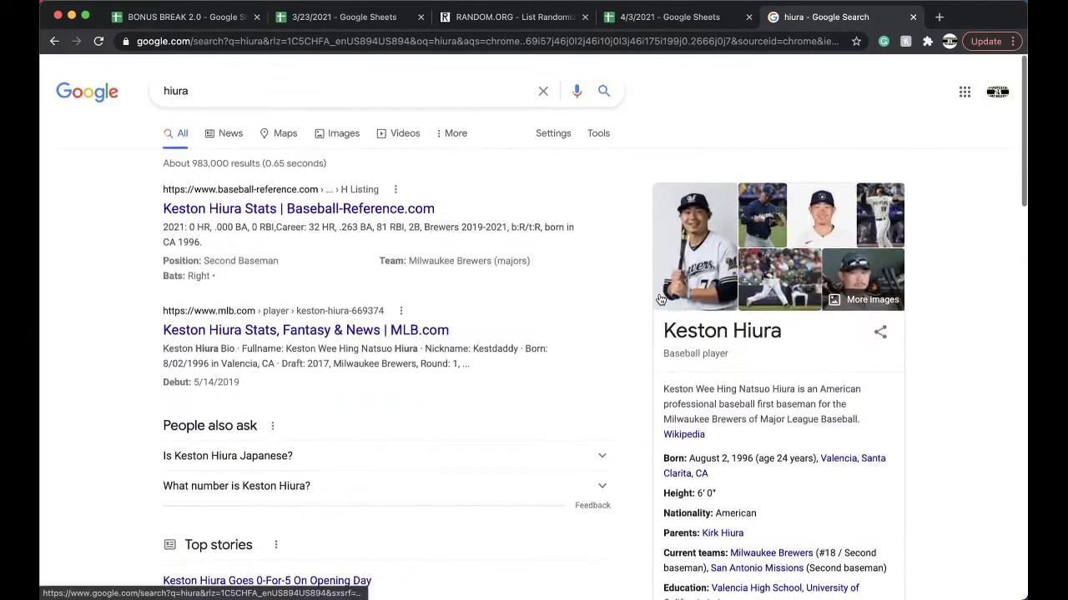
left_click(911, 17)
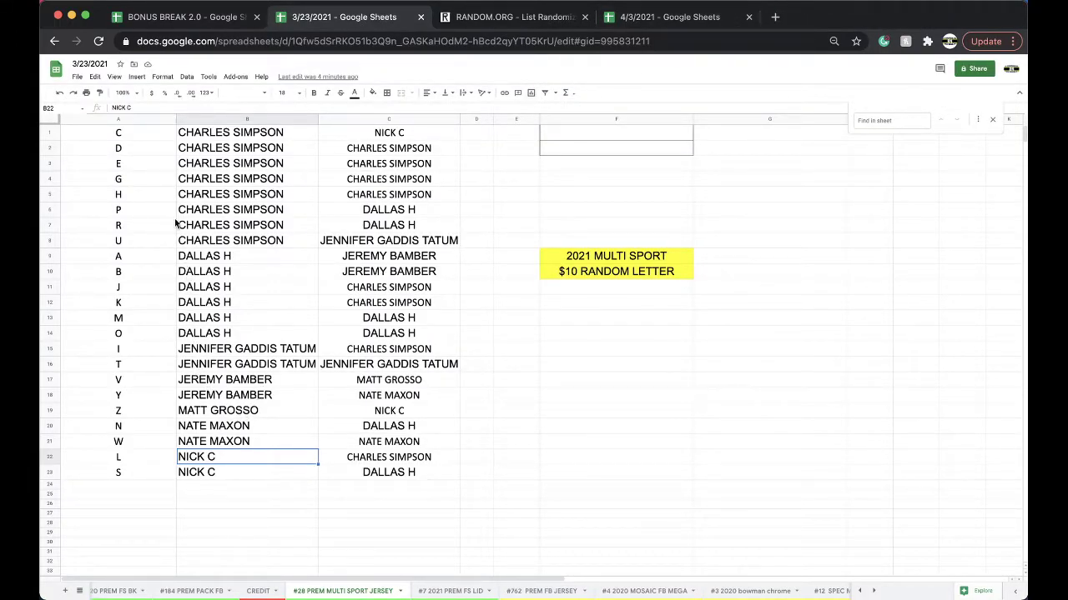
left_click(160, 185)
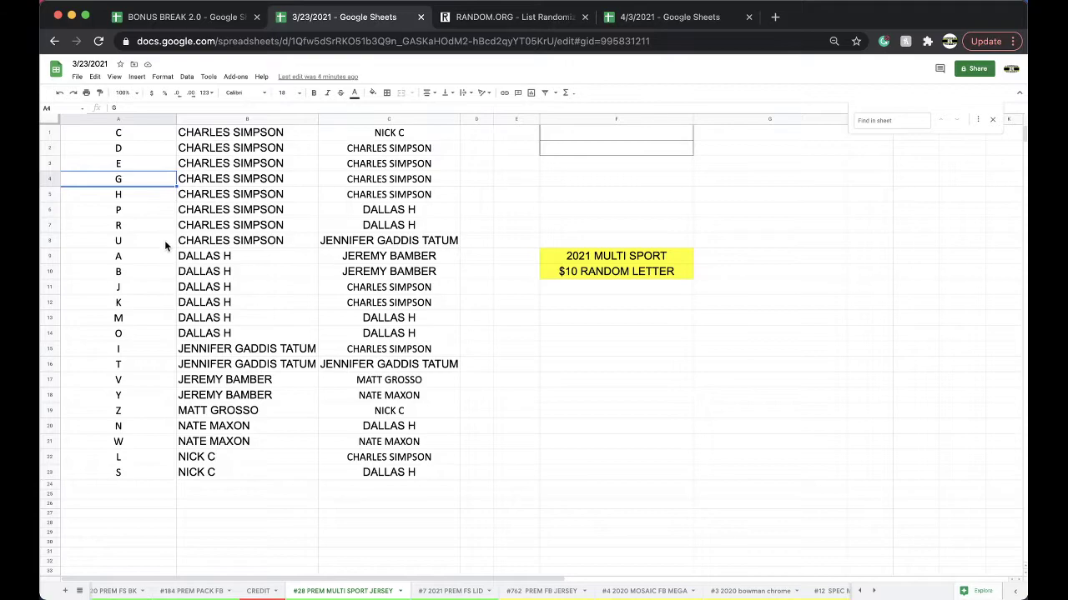
left_click(197, 303)
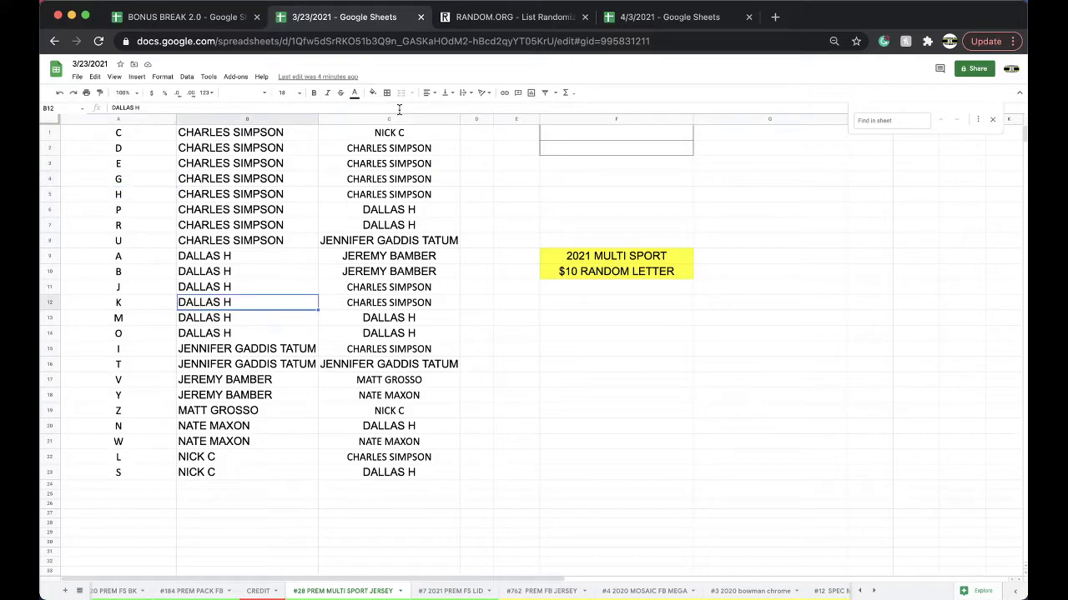
left_click(372, 93)
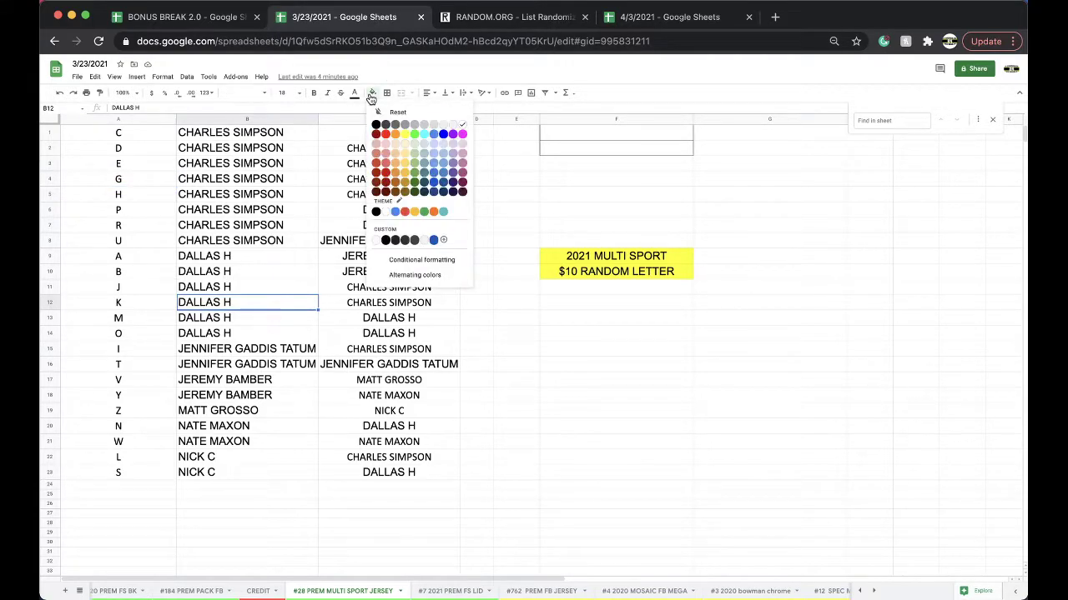
left_click(406, 135)
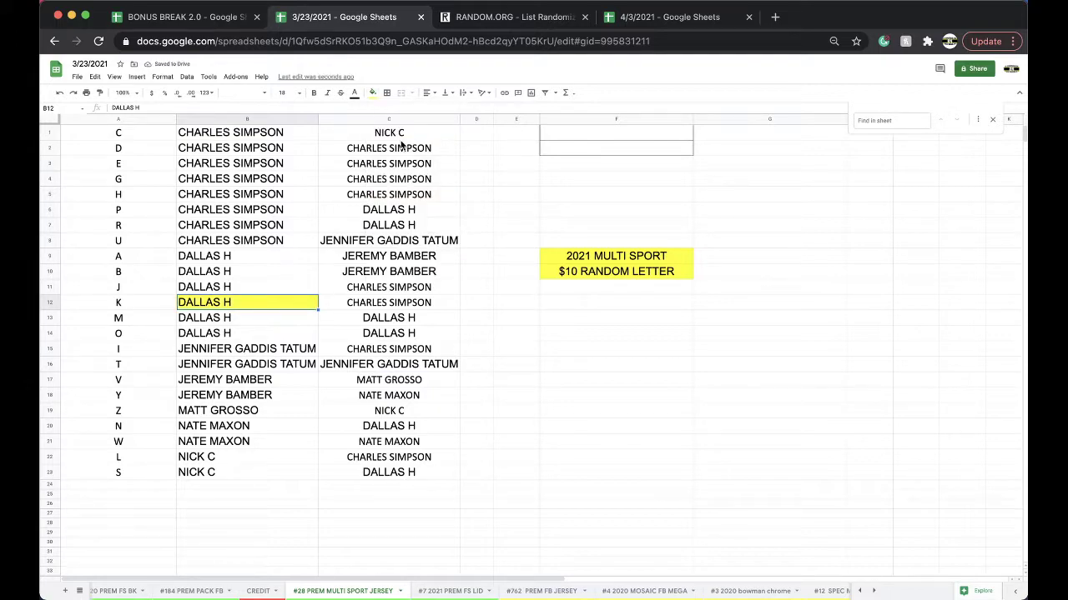
Step: Re-sort the #28 PREM MULTI SPORT JERSEY sheet A→Z by the letters in column A
left_click(134, 119)
left_click(186, 78)
left_click(229, 94)
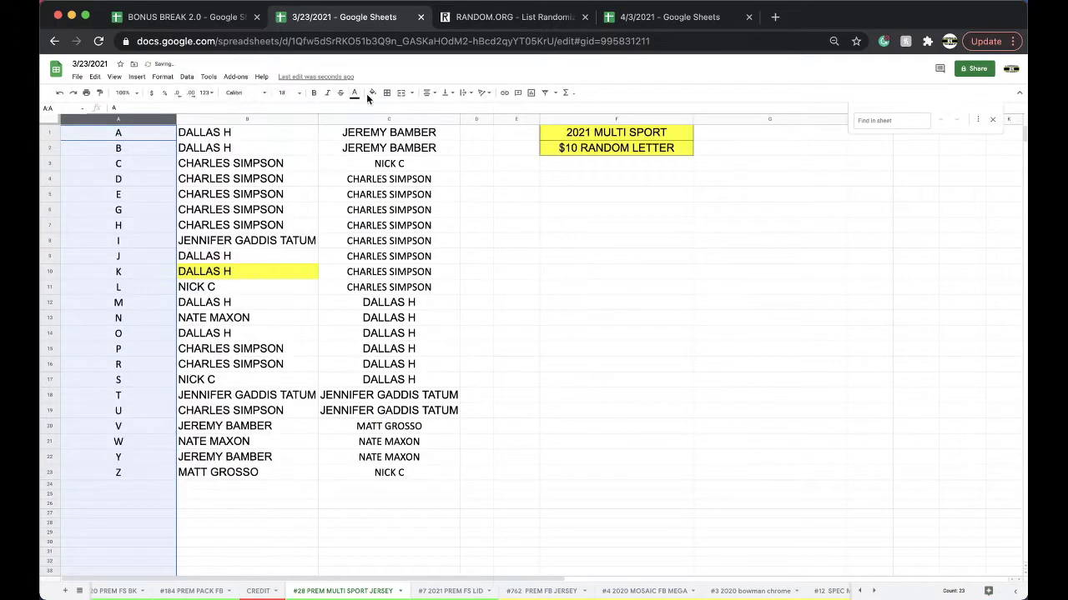
left_click(365, 118)
left_click(513, 17)
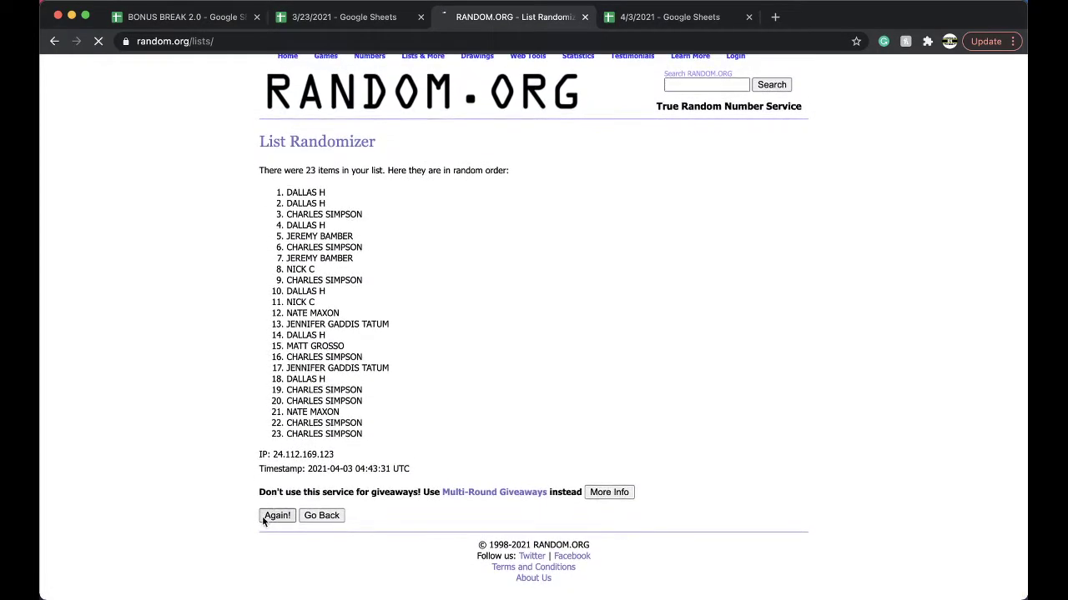
Step: Reshuffle the name list to five randomizations and select the first-place name
left_click(274, 514)
left_click(274, 519)
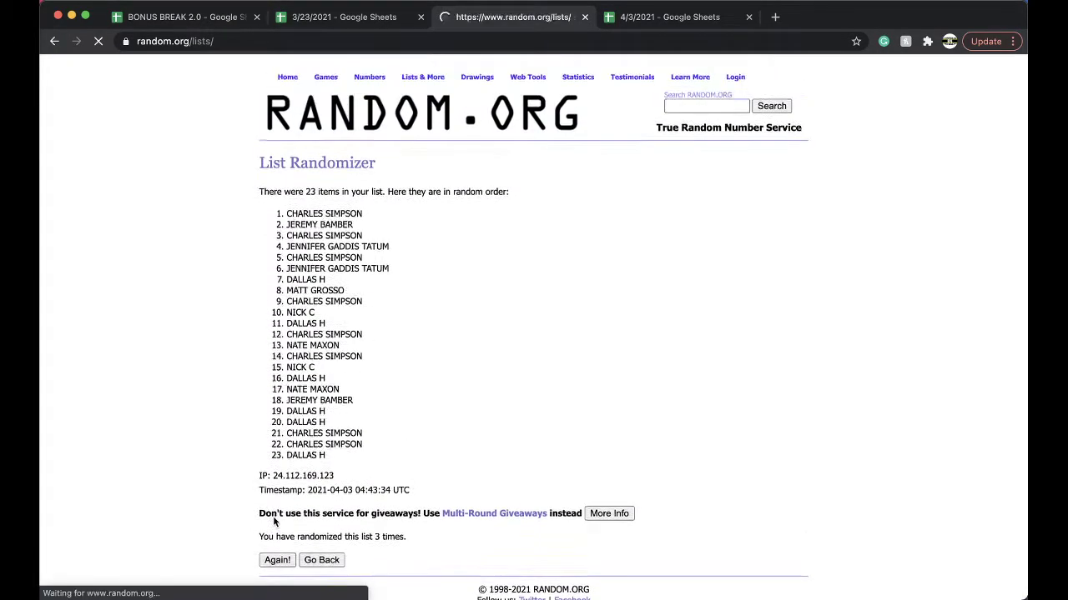
left_click(273, 519)
left_click(275, 517)
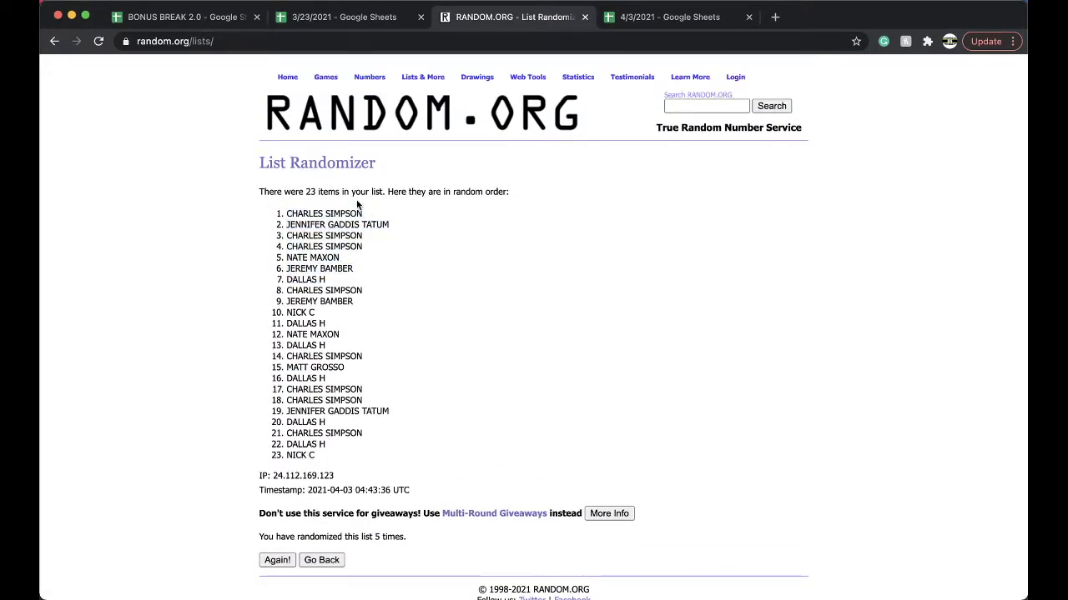
triple_click(371, 208)
key("super+c")
Step: Paste the bonus winner's name into C4 and start the '#28 ms jersey' entry in D4
left_click(659, 17)
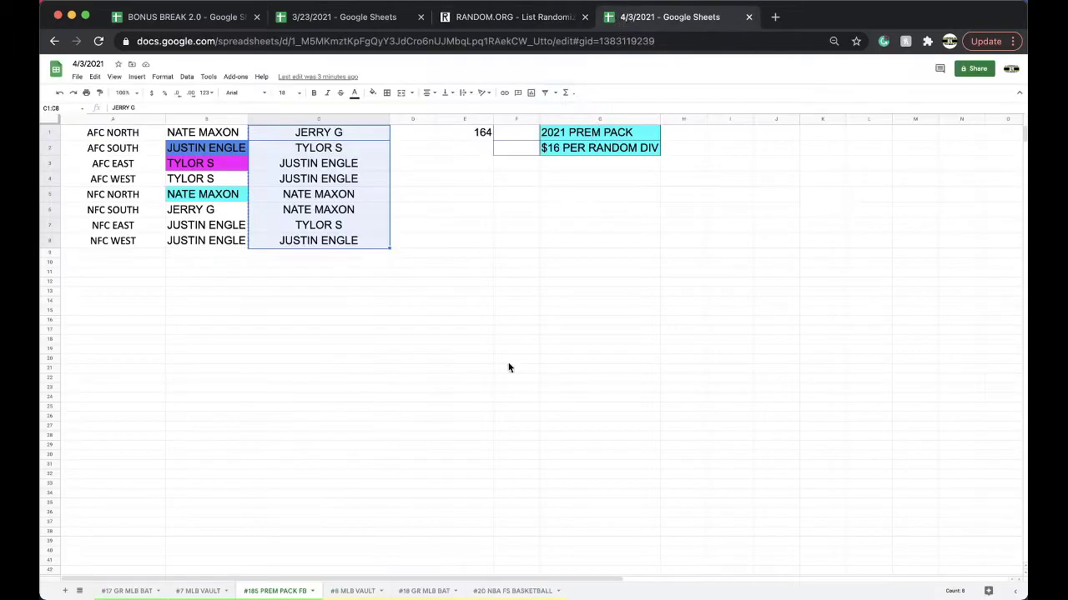
left_click(307, 22)
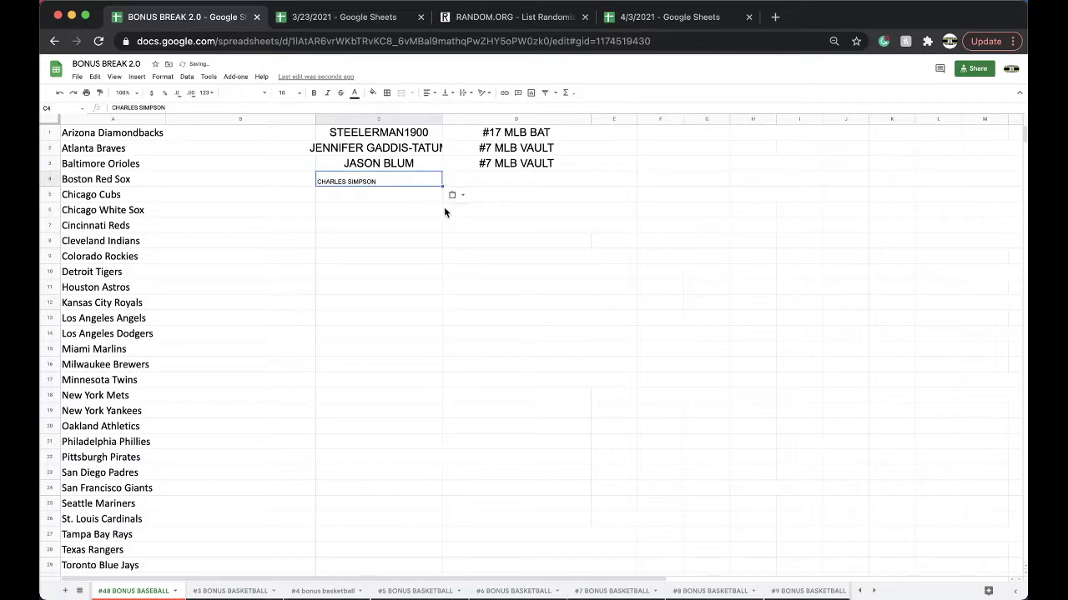
left_click(473, 192)
left_click(487, 213)
left_click(478, 180)
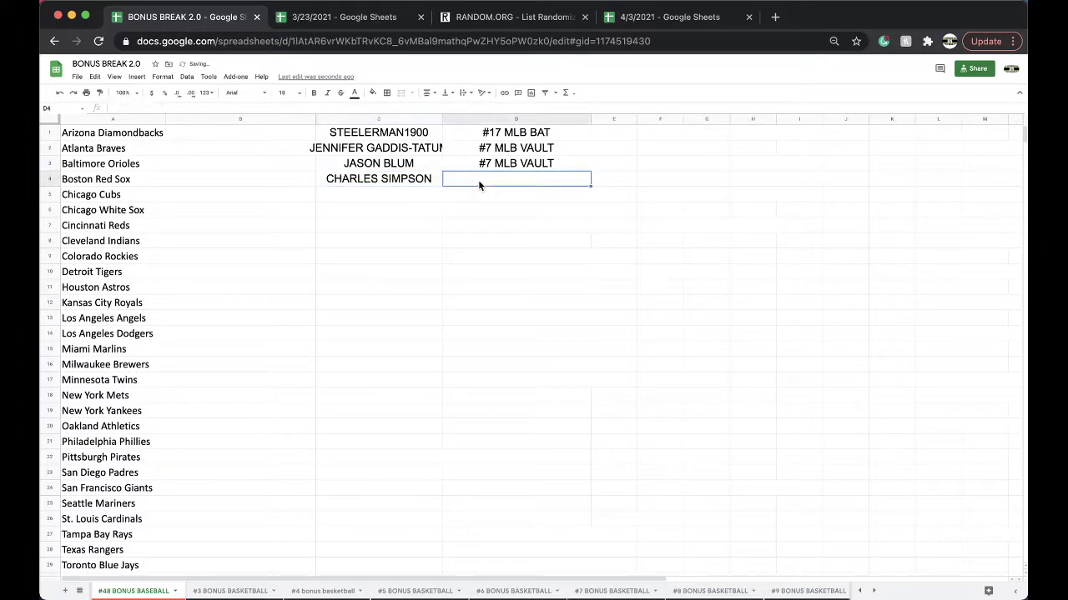
type("#28 ms jrs")
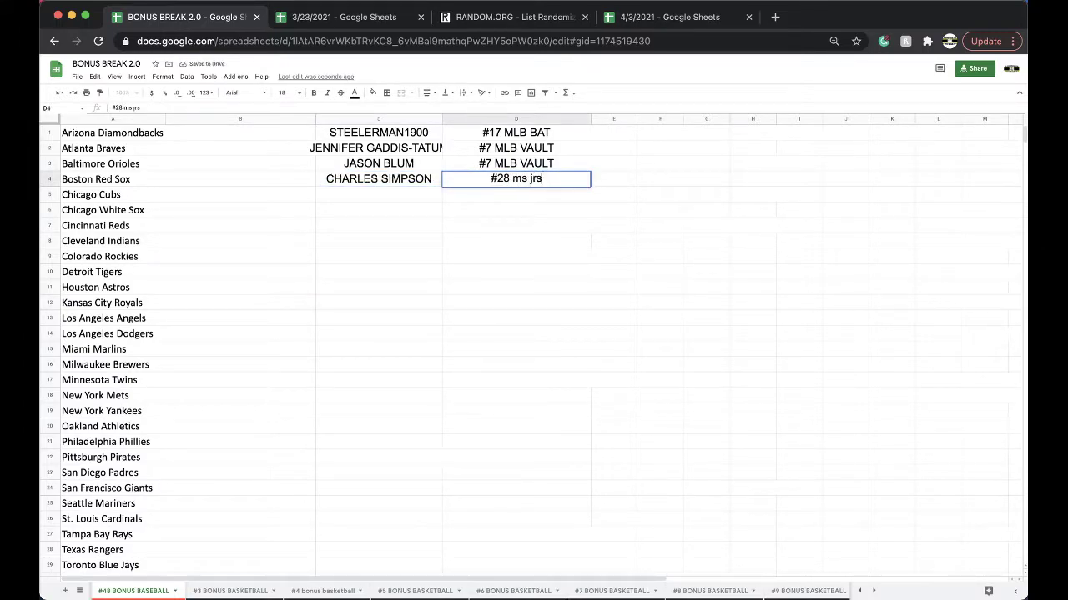
key("BackSpace")
key("BackSpace")
type("ersy")
key("BackSpace")
Step: Finish the '#28 ms jersey' entry and select the entire multi-sport sheet in 3/23/2021
type("ey")
left_click(638, 19)
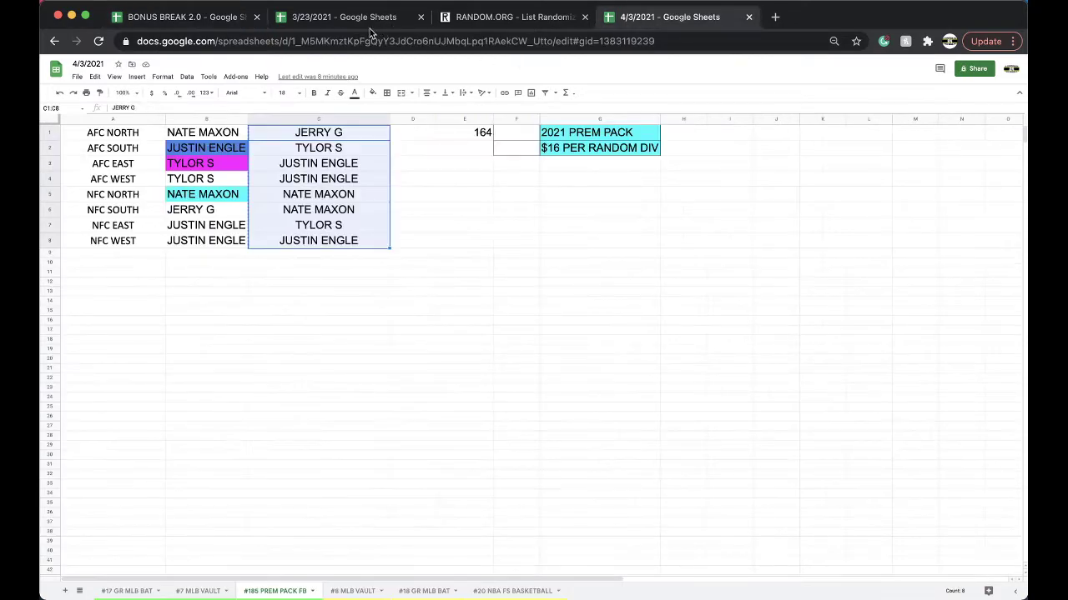
left_click(362, 25)
left_click(373, 401)
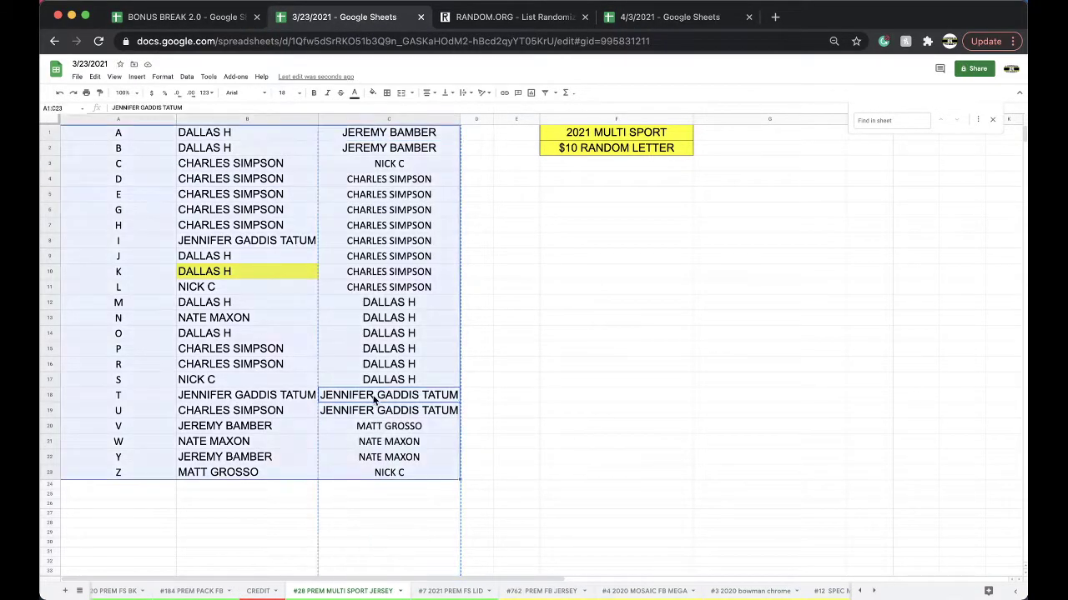
key("super+a")
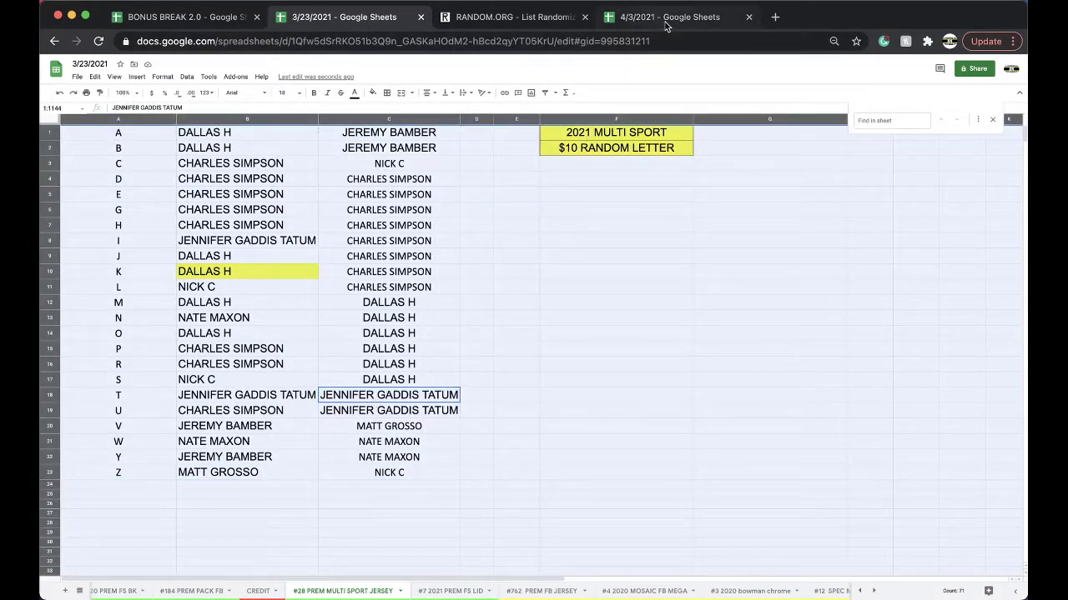
Step: Duplicate #20 NBA FS BASKETBALL in 4/3/2021 and name it '#29 GR MULTI SPORT JERSEY'
left_click(667, 25)
left_click(517, 593)
right_click(517, 593)
left_click(505, 447)
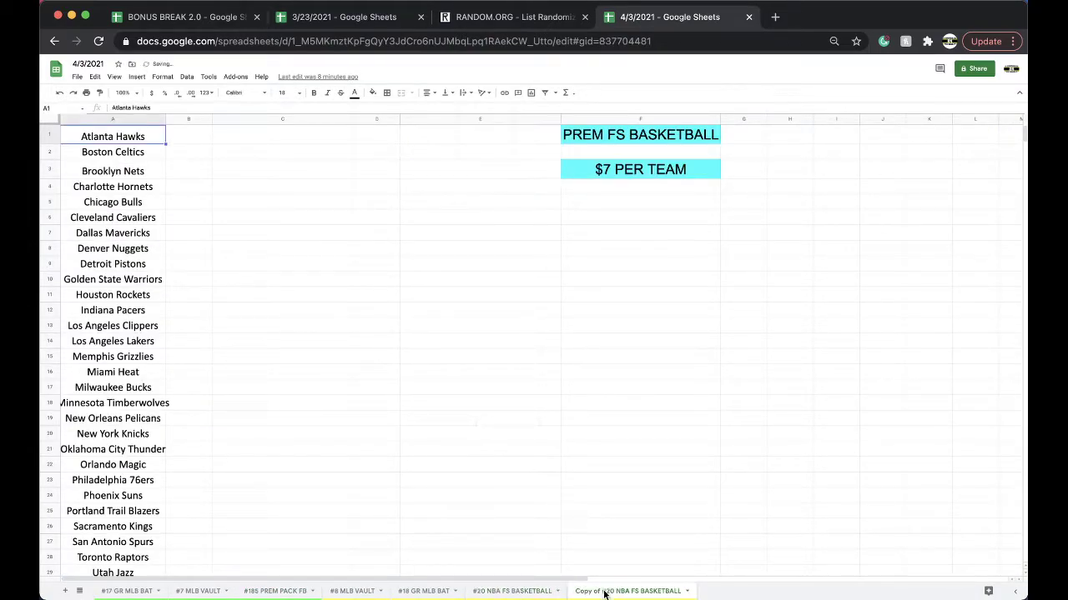
double_click(604, 593)
type("#29 G")
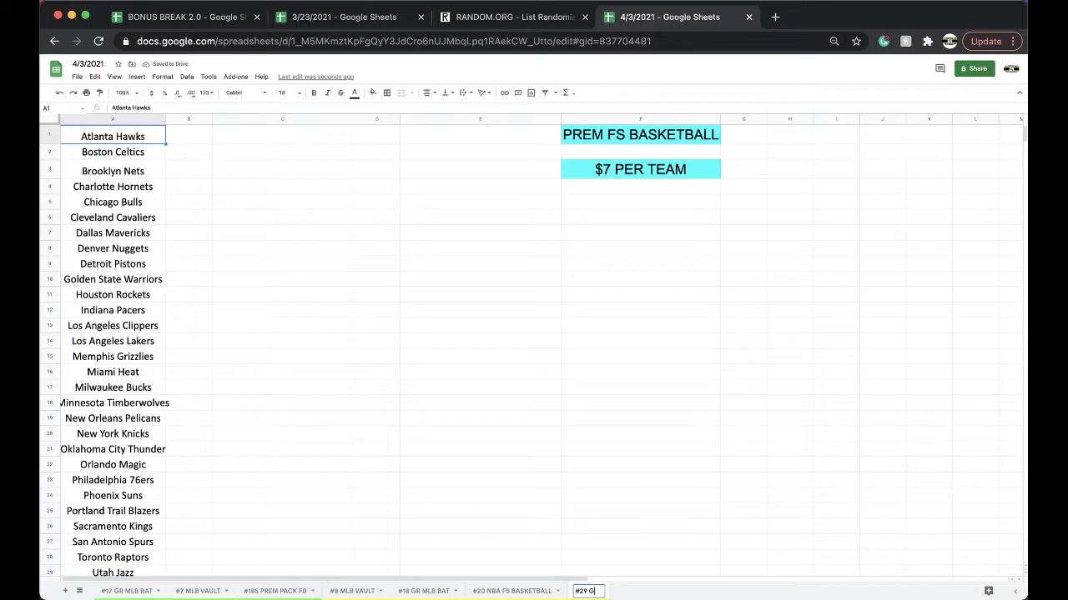
type("R MULTI SPO")
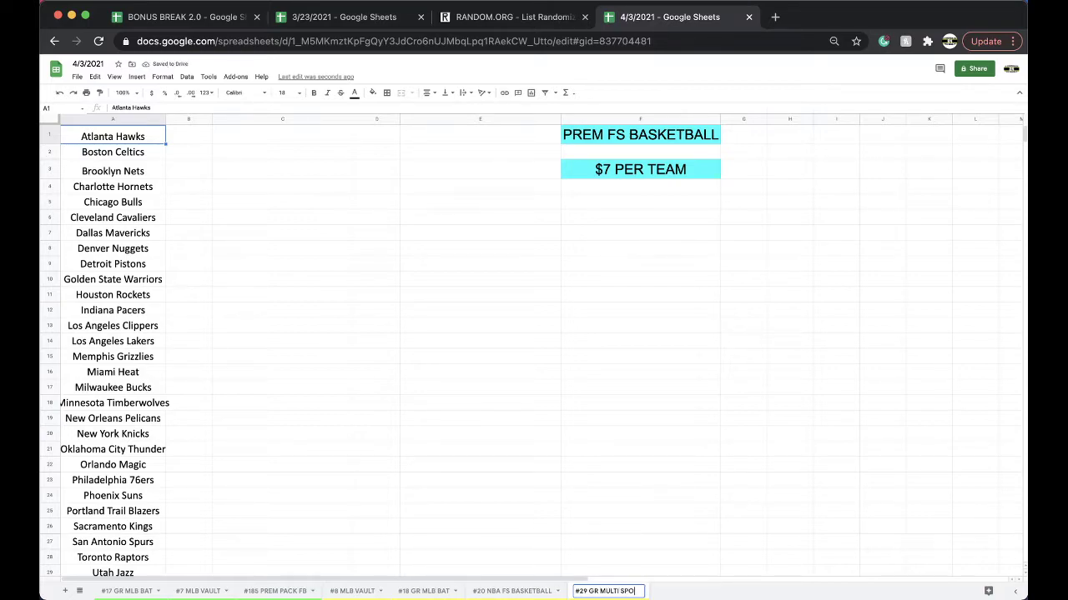
type("RT JERSEY")
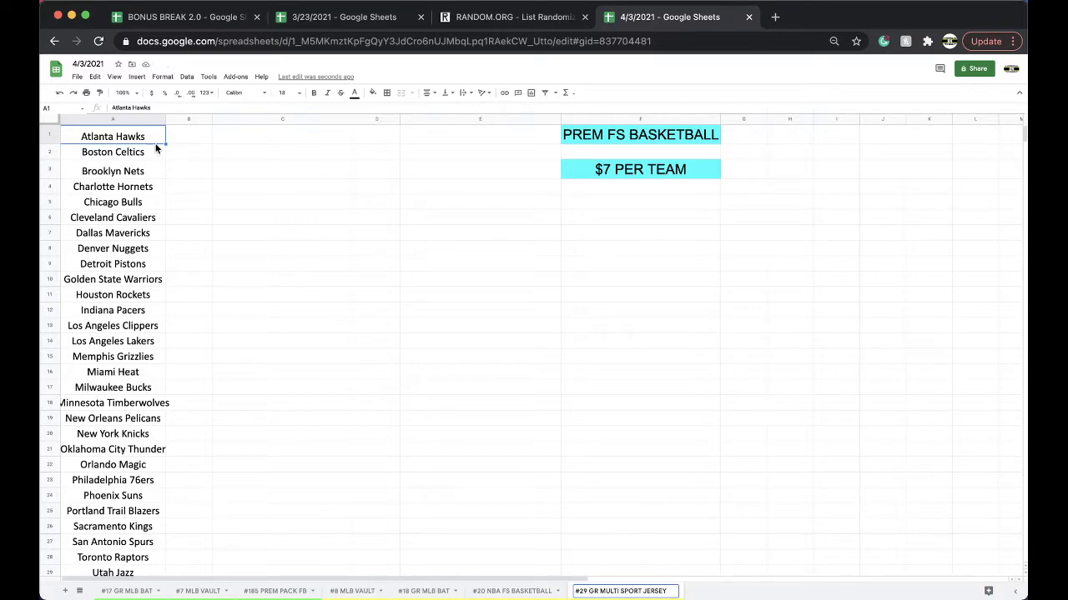
key("Return")
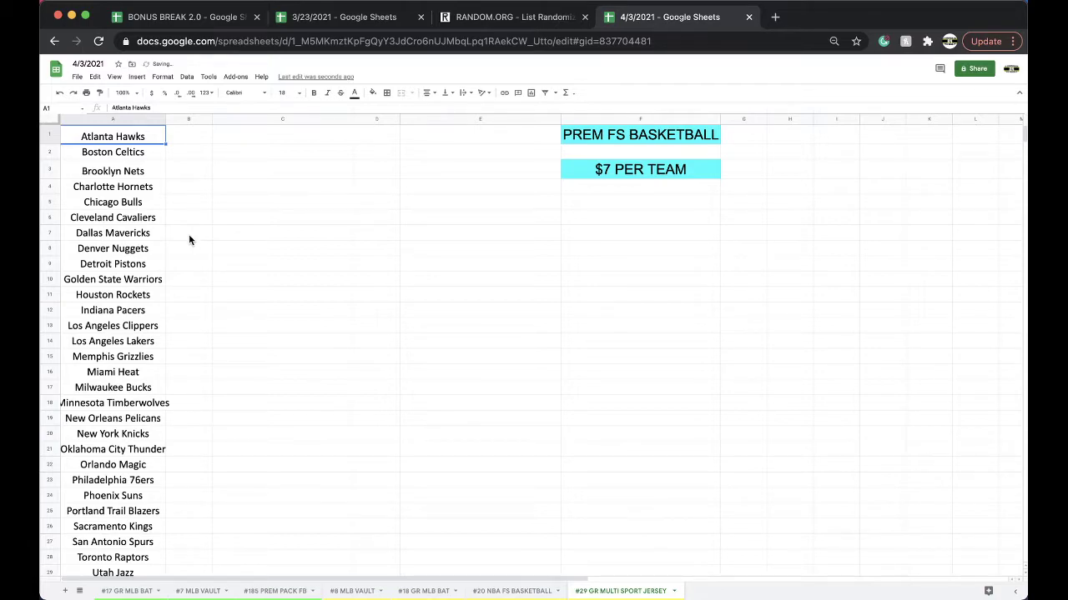
Step: Paste the copied multi-sport sheet into #29 and clear the names from columns B and C
key("ctrl+z")
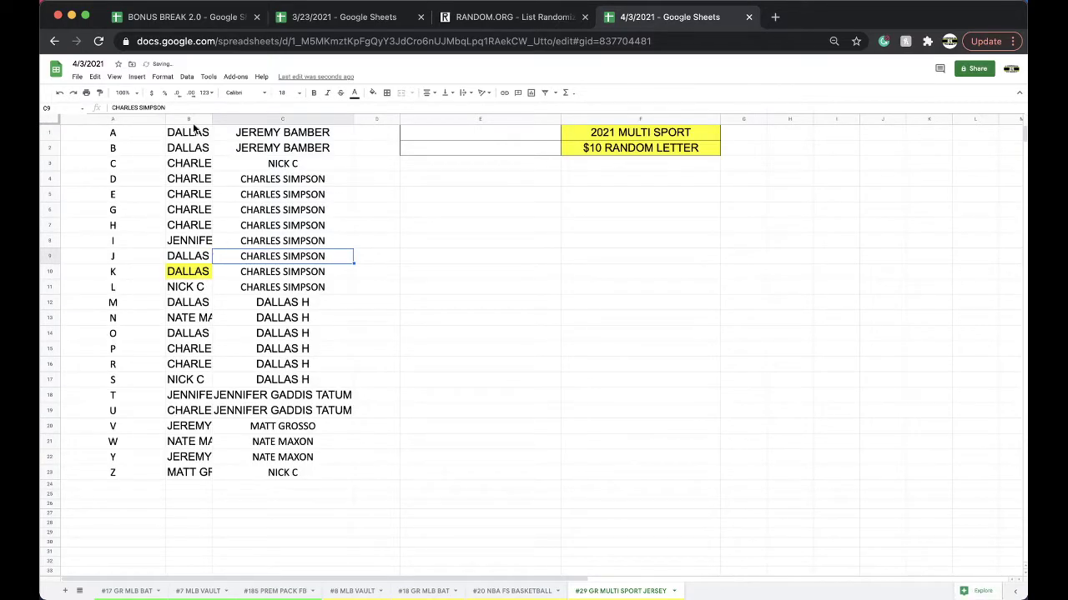
left_click_drag(190, 119, 246, 117)
key("Delete")
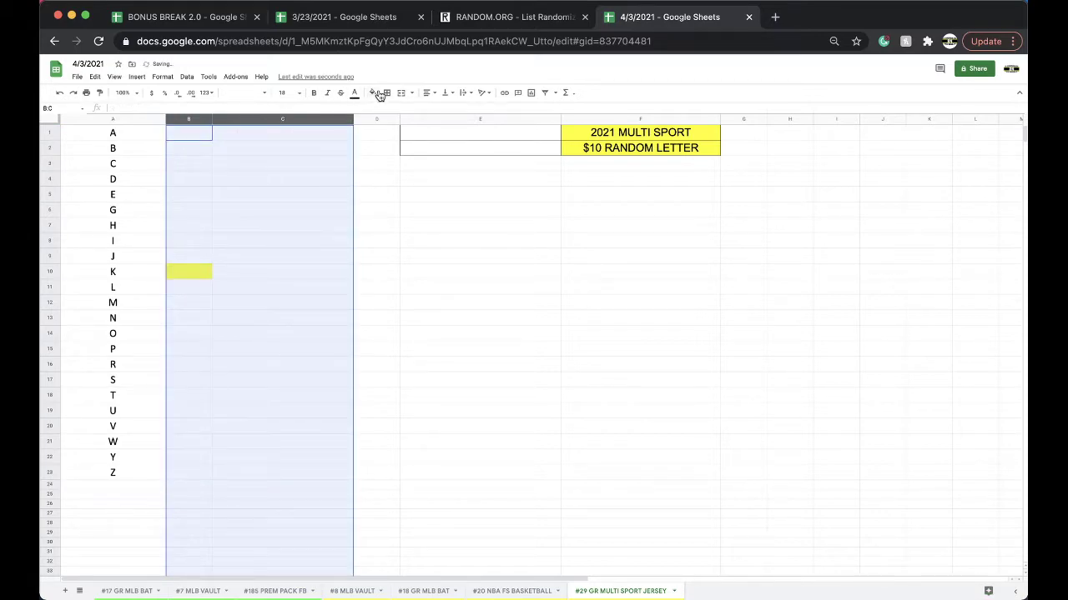
Step: Remove the borders around E1:F2 and the yellow fill from cell B10
mouse_move(467, 133)
left_mouse_down()
mouse_move(522, 128)
mouse_move(579, 144)
left_mouse_up()
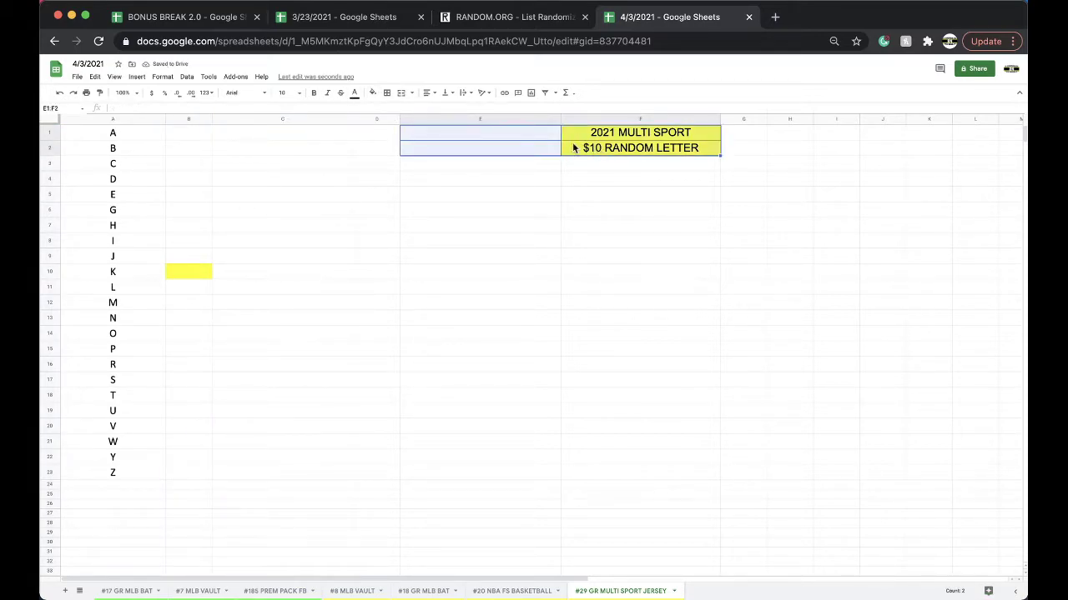
left_click(386, 94)
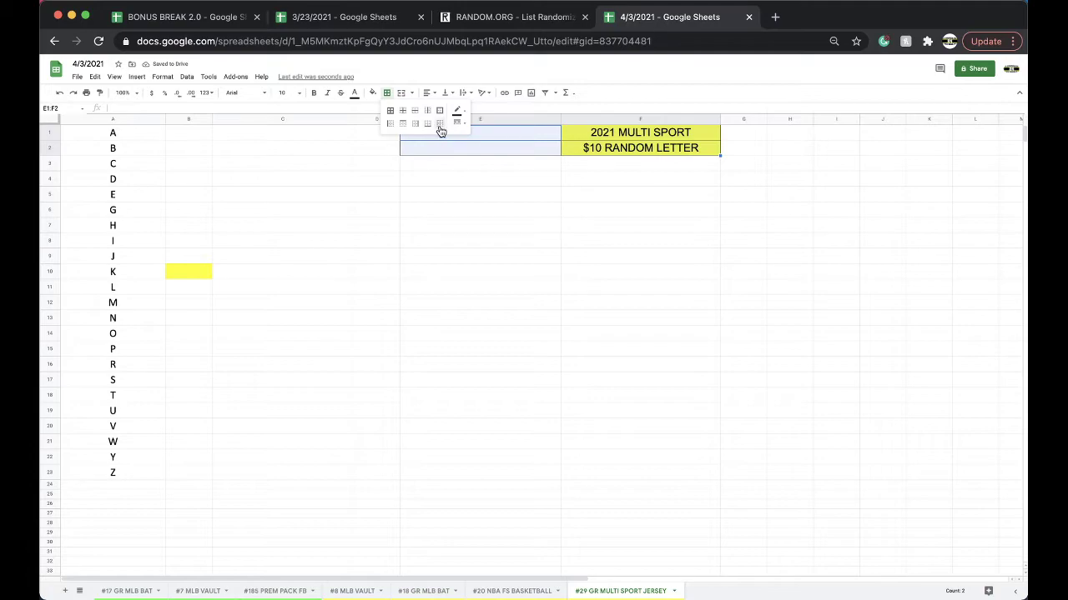
left_click(207, 272)
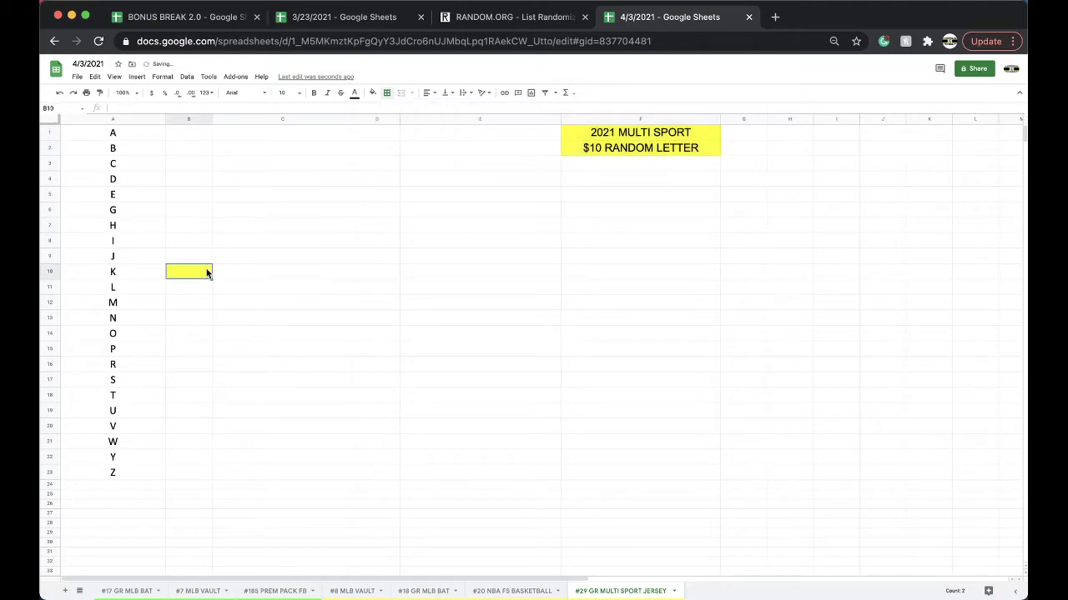
left_click(372, 93)
left_click(380, 112)
Step: In the 3/23/2021 spreadsheet, move #28 PREM MULTI SPORT JERSEY before CREDIT and view #7 2021 PREM FS LID
left_click(375, 21)
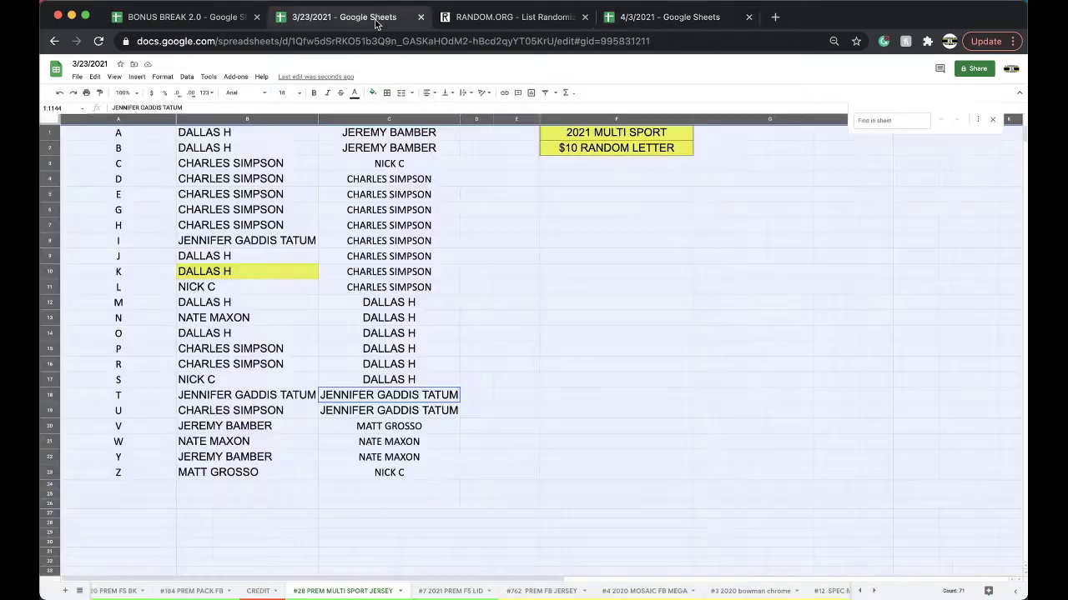
left_click_drag(345, 594, 259, 591)
left_click(429, 592)
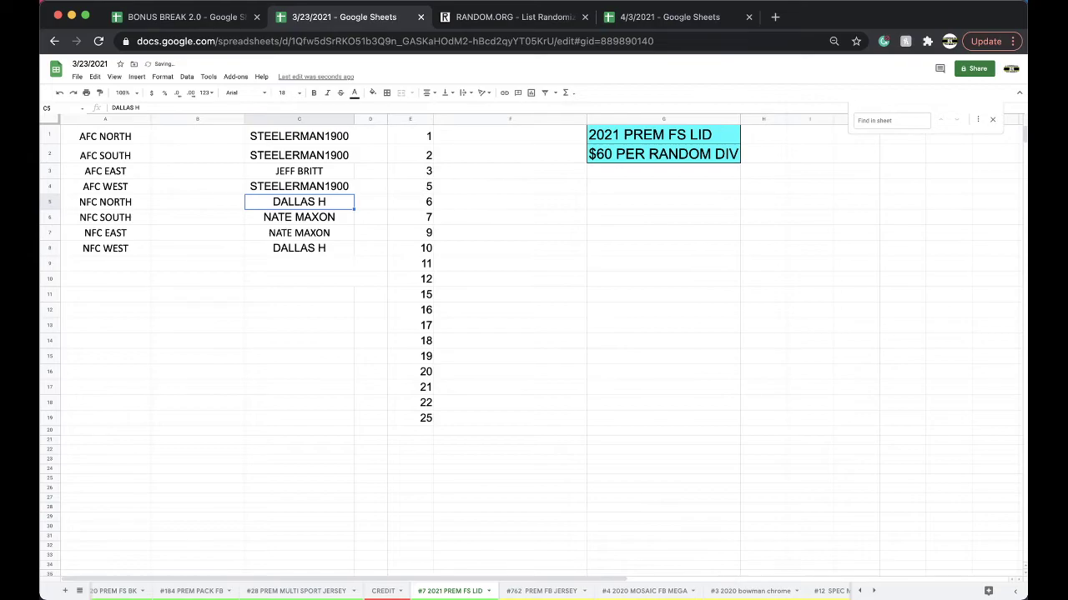